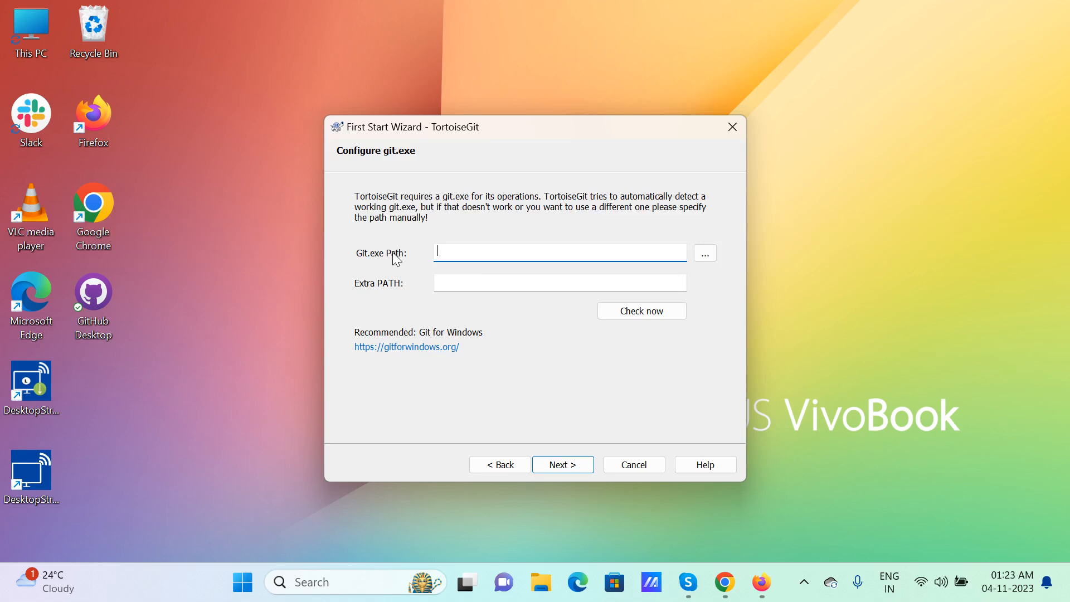
# Cancel the TortoiseGit First Start Wizard and leave the git.exe path empty
pyautogui.click(635, 465)
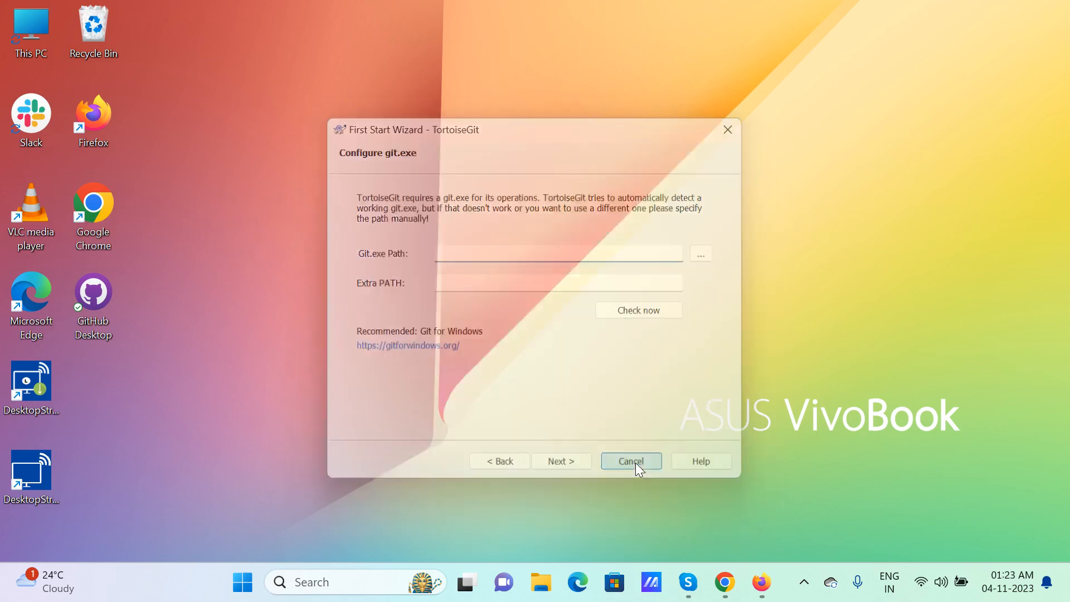
# Download Git-2.42.0.2-64-bit.exe from git-scm.com's Windows page and launch the installer
pyautogui.click(761, 582)
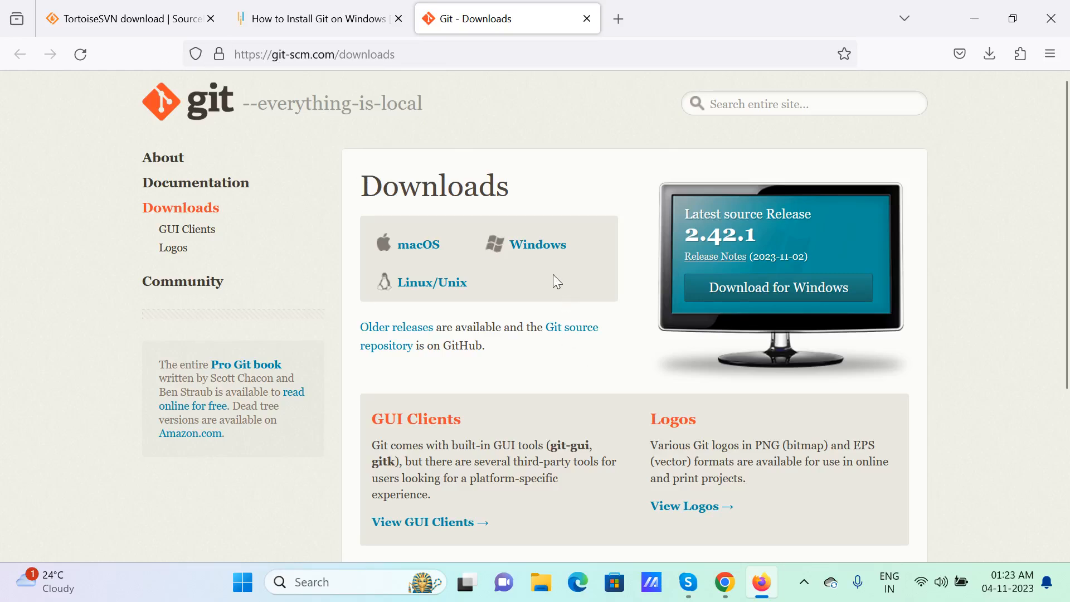
pyautogui.click(544, 246)
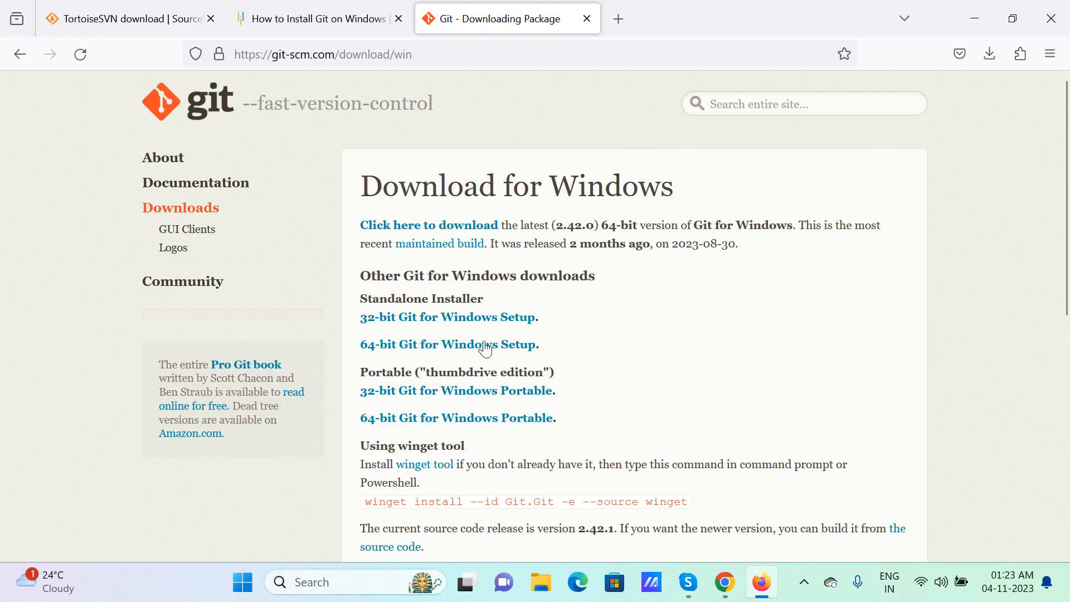
pyautogui.click(412, 348)
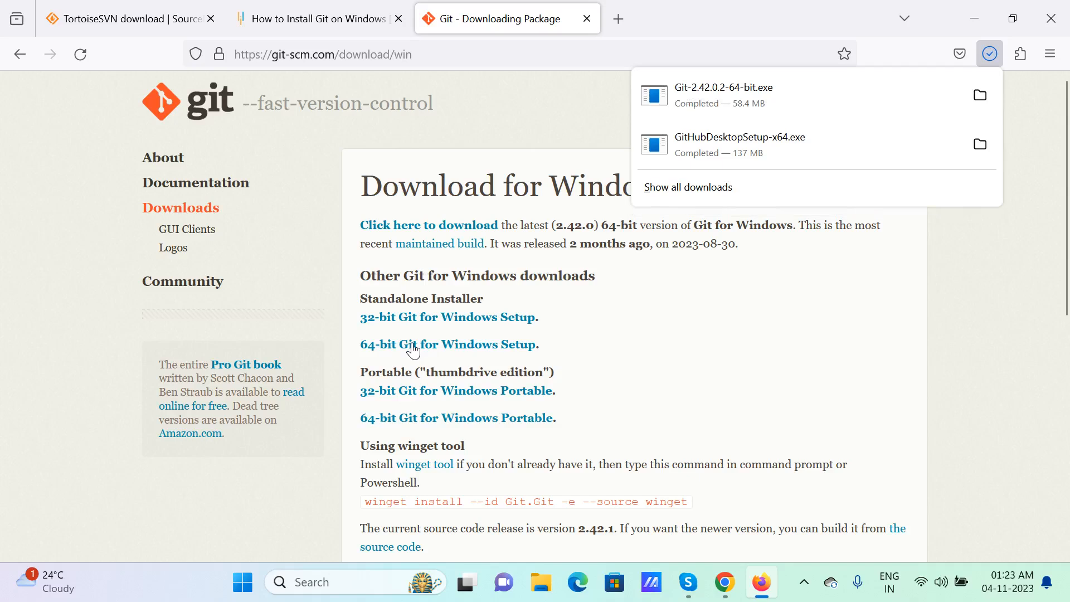
pyautogui.click(725, 97)
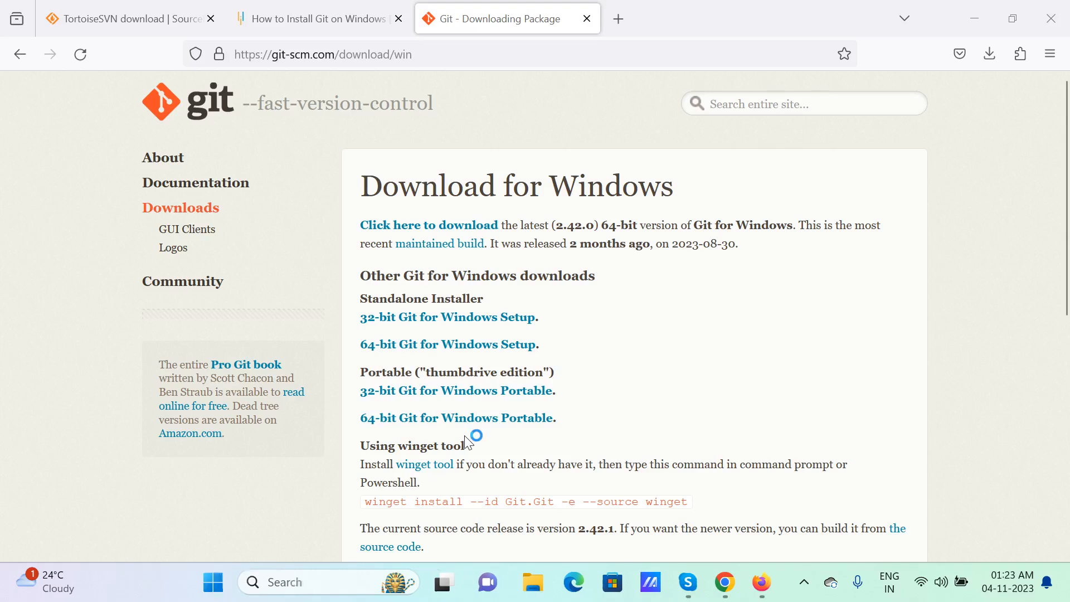
# Accept the licence and the default folder, components, editor, branch name, PATH and SSH settings
pyautogui.click(627, 419)
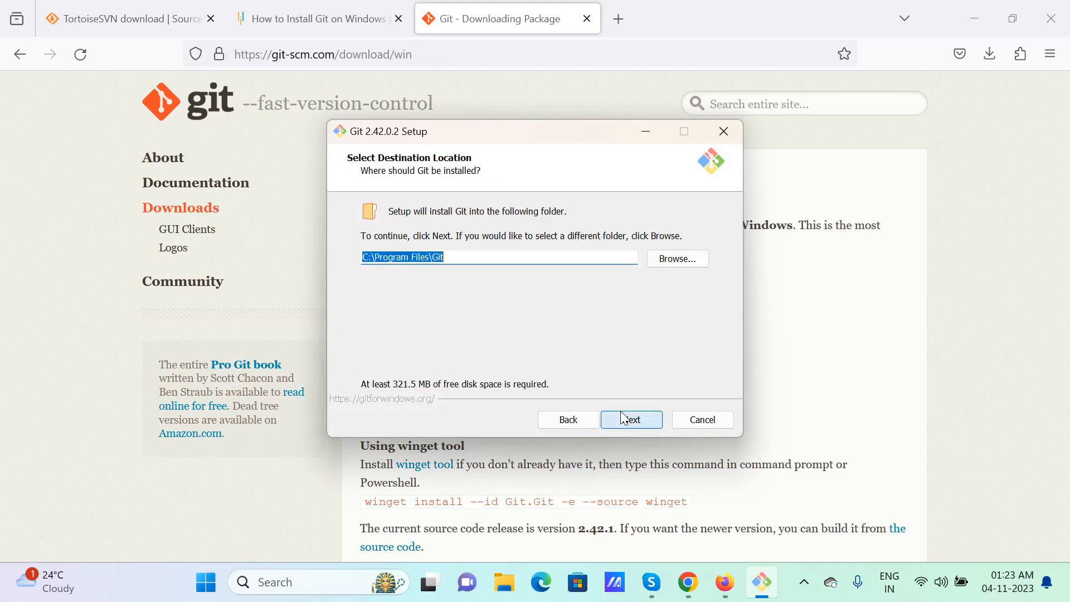
pyautogui.click(629, 422)
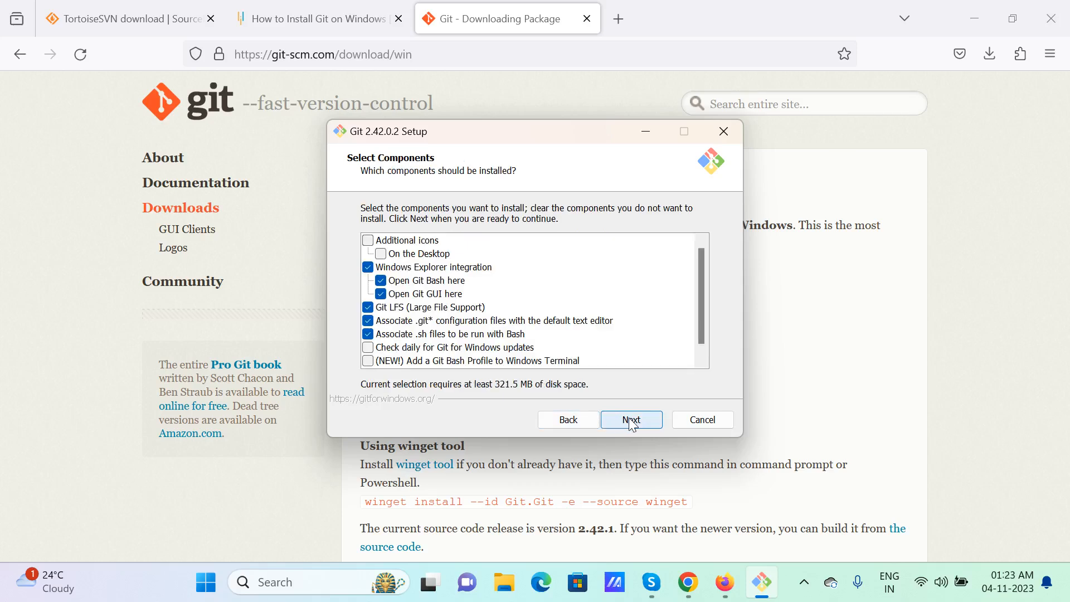
pyautogui.click(631, 422)
pyautogui.click(631, 422)
pyautogui.click(632, 422)
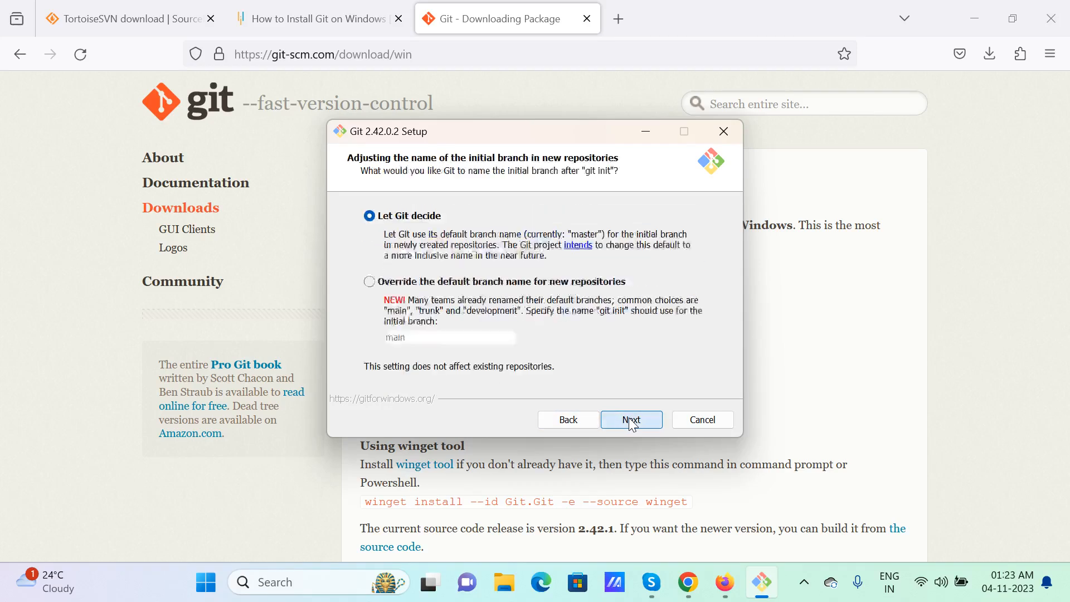
pyautogui.click(632, 422)
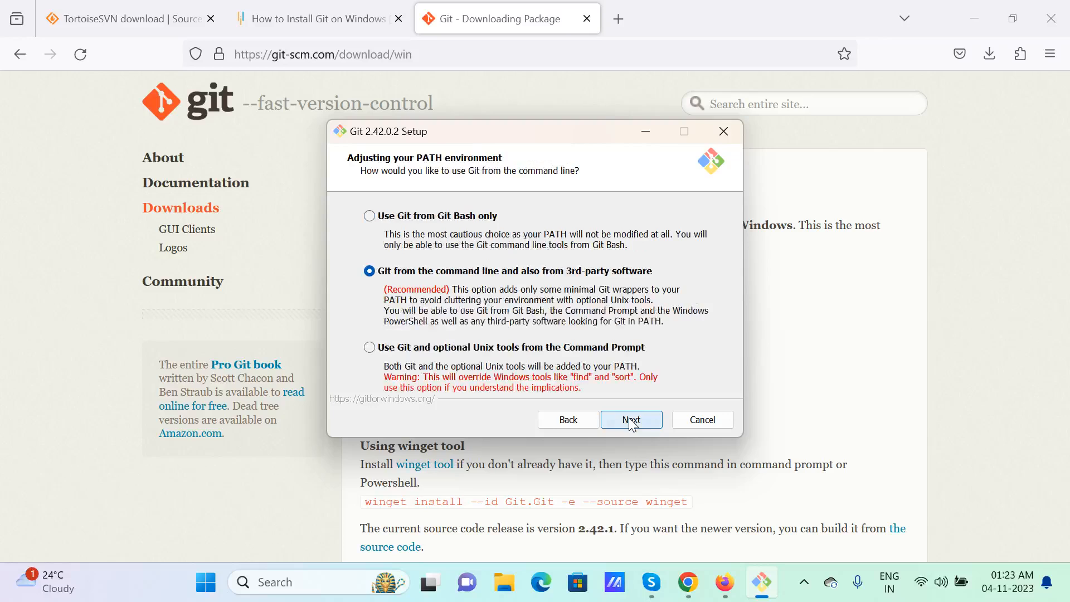
pyautogui.click(632, 422)
pyautogui.click(632, 422)
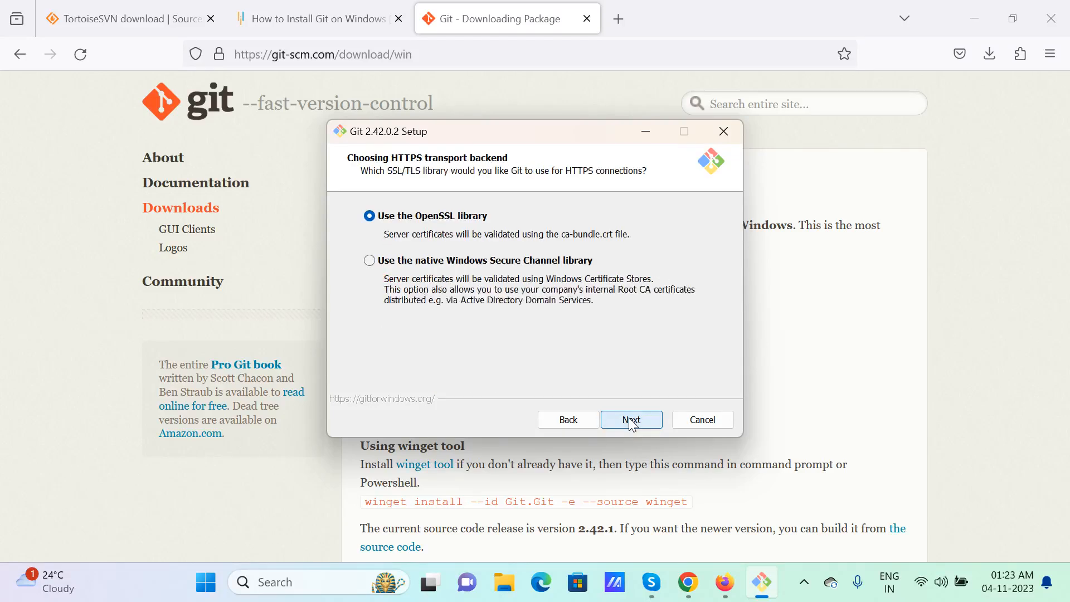
# Keep the default HTTPS, line-ending, MinTTY, pull and credential options, install, then finish with Git Bash
pyautogui.click(632, 422)
pyautogui.click(632, 422)
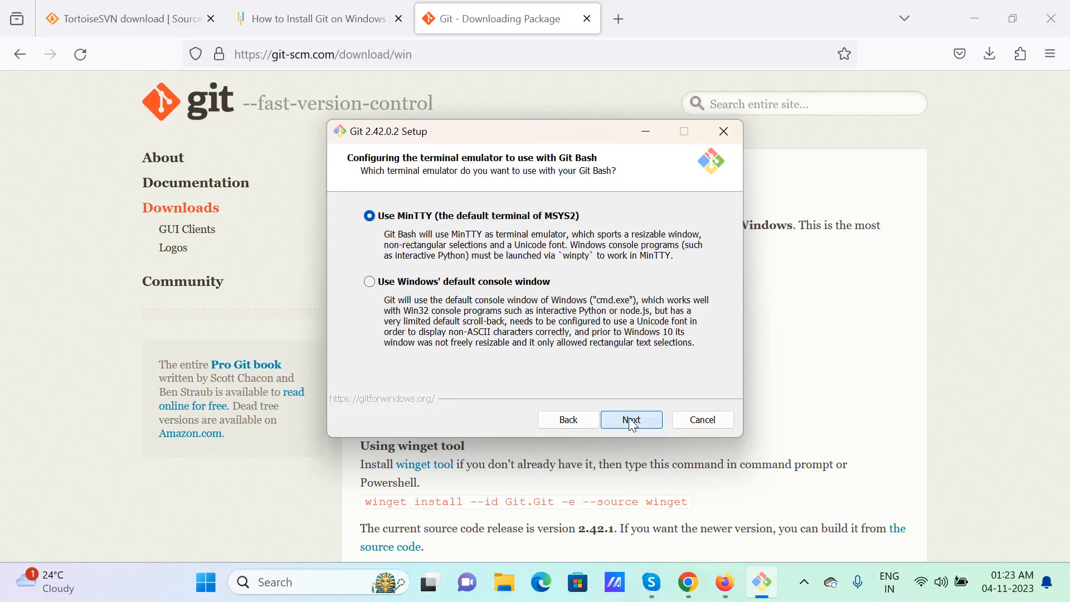
pyautogui.click(632, 421)
pyautogui.click(631, 421)
pyautogui.click(632, 422)
pyautogui.click(632, 422)
pyautogui.click(630, 419)
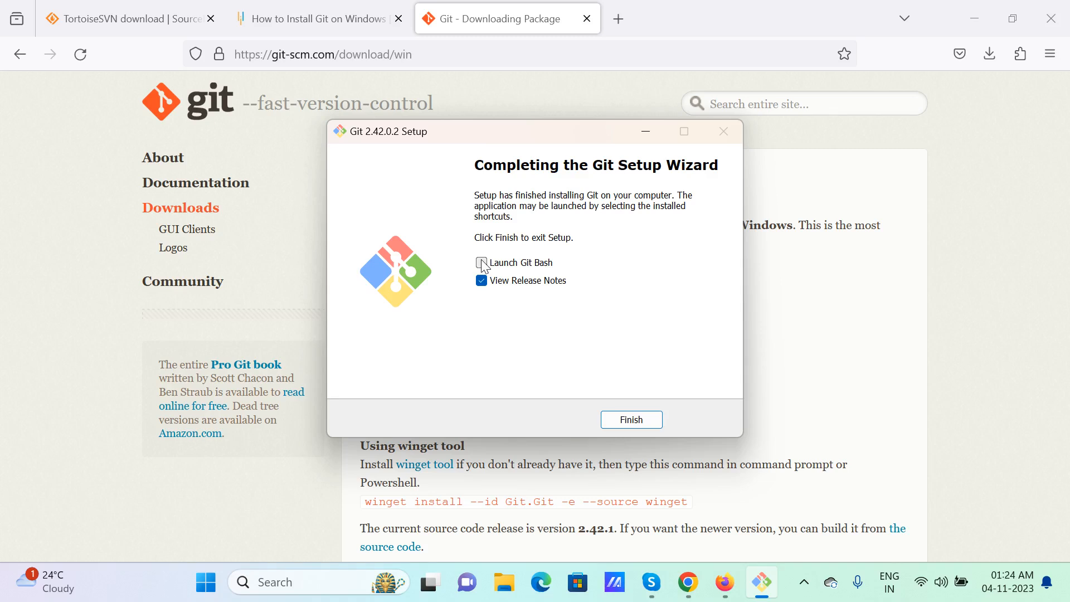
pyautogui.click(624, 423)
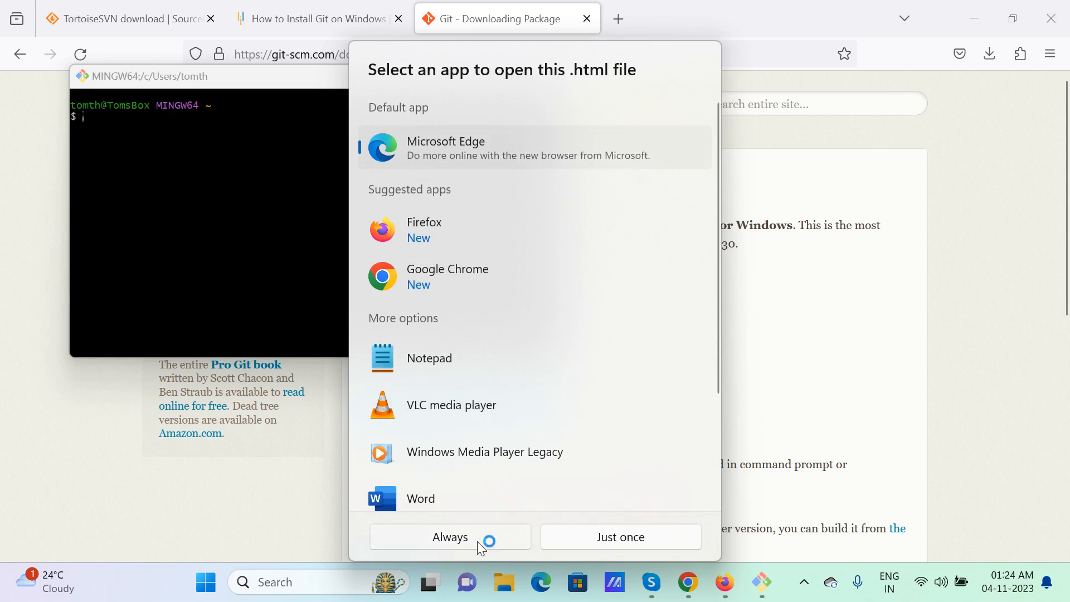
# Open the v2.42.0(2) release notes just once, close them, and minimize the browser
pyautogui.click(593, 540)
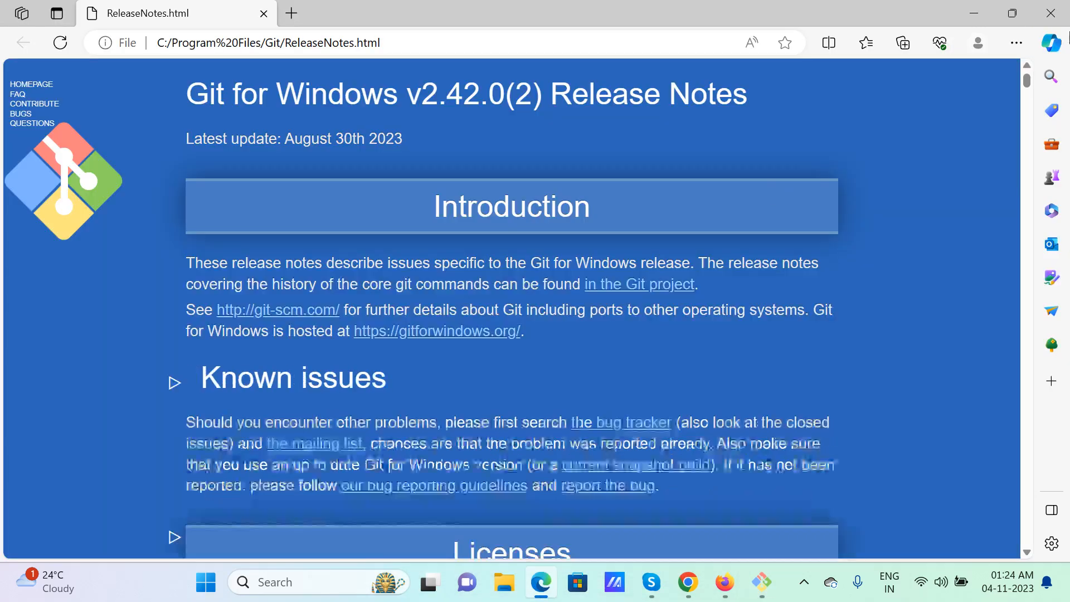
pyautogui.click(1054, 7)
pyautogui.click(966, 10)
pyautogui.click(965, 9)
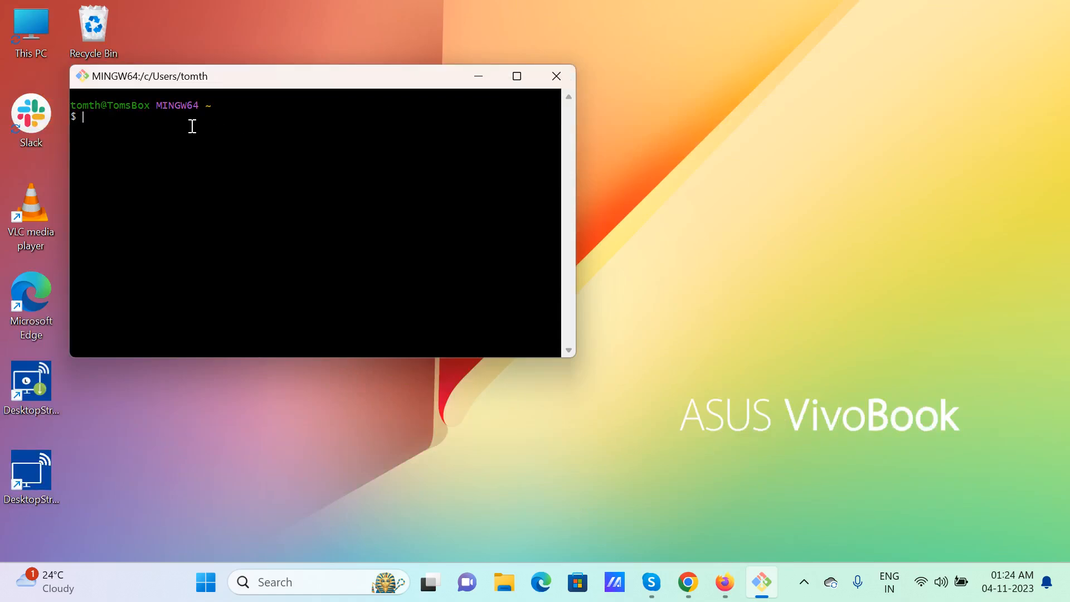
pyautogui.click(556, 76)
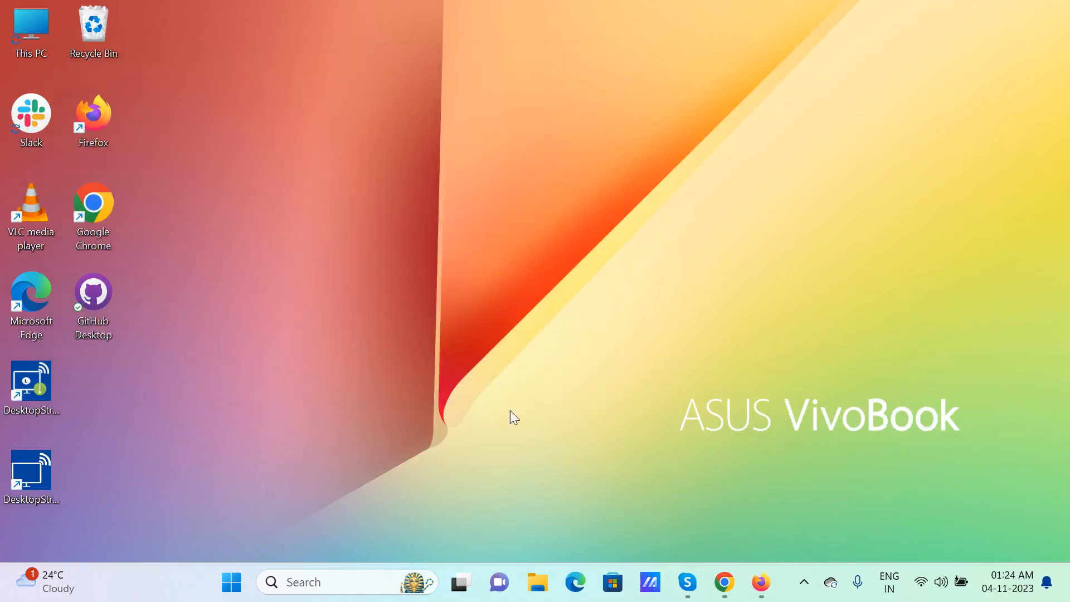
pyautogui.rightClick(230, 203)
pyautogui.click(308, 471)
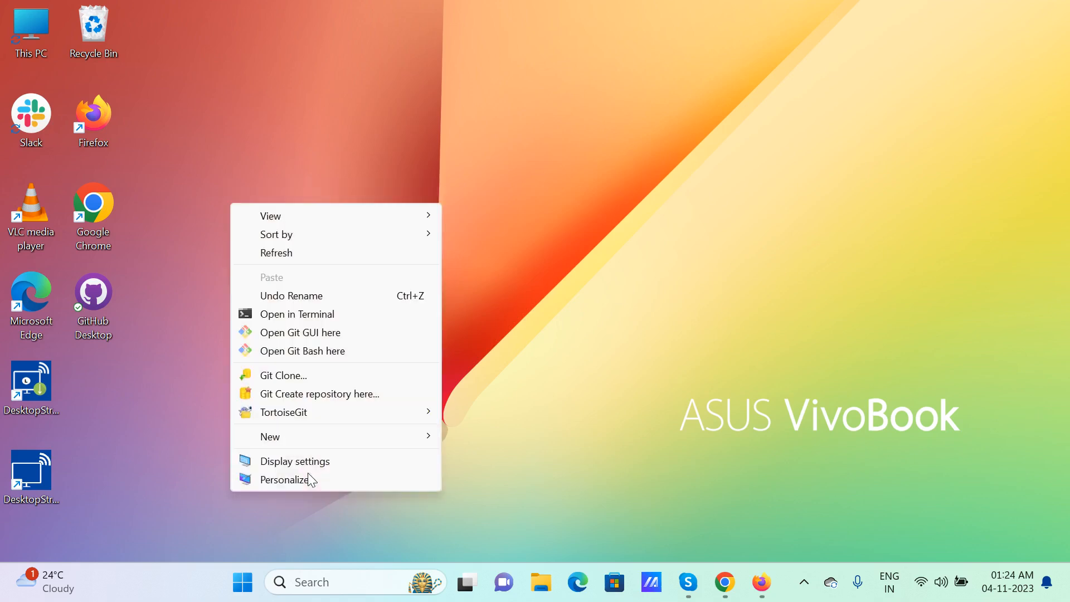
pyautogui.click(312, 375)
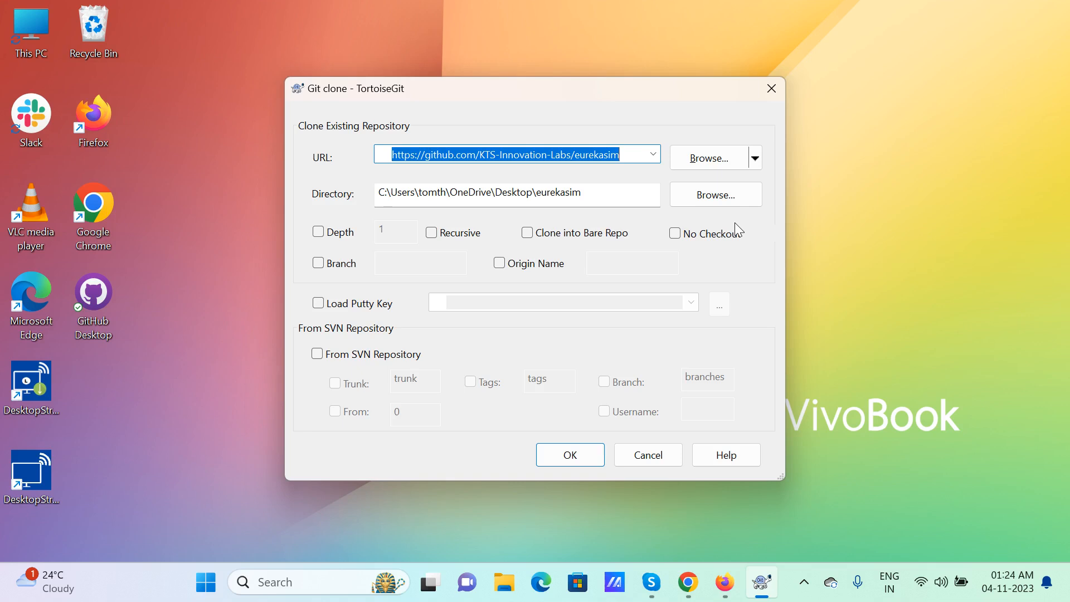
pyautogui.click(643, 459)
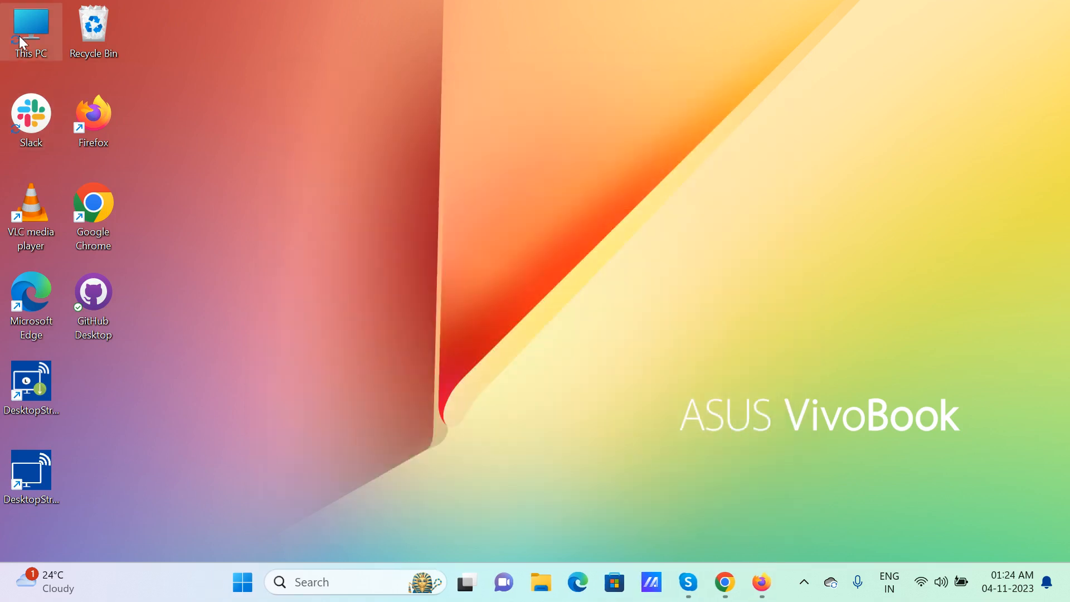
# Browse This PC and drive D:, then open the empty GIT folder on drive E:
pyautogui.doubleClick(19, 36)
pyautogui.doubleClick(447, 156)
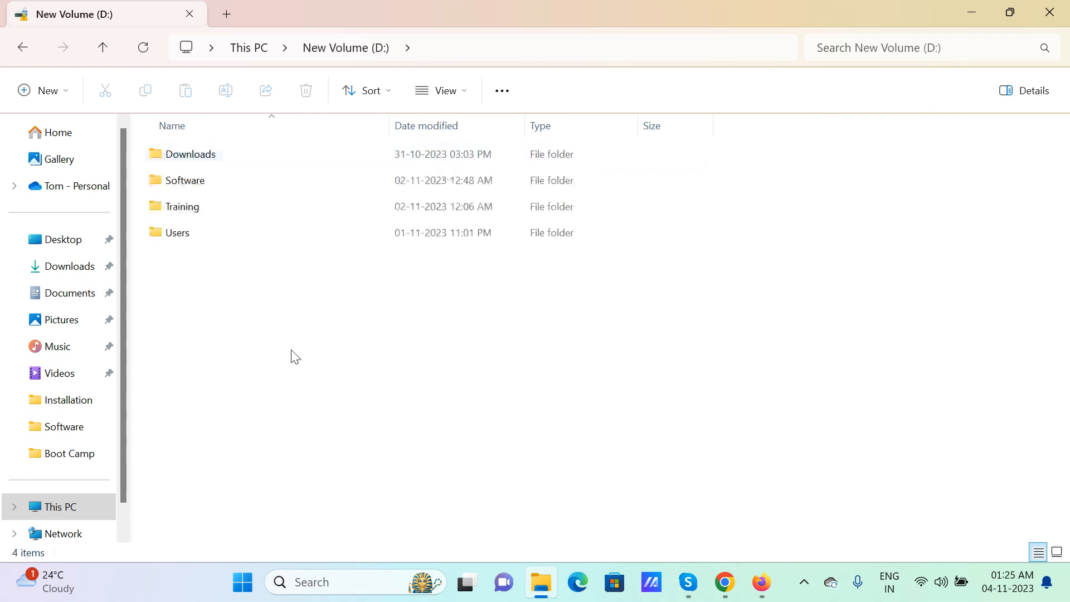
pyautogui.rightClick(162, 283)
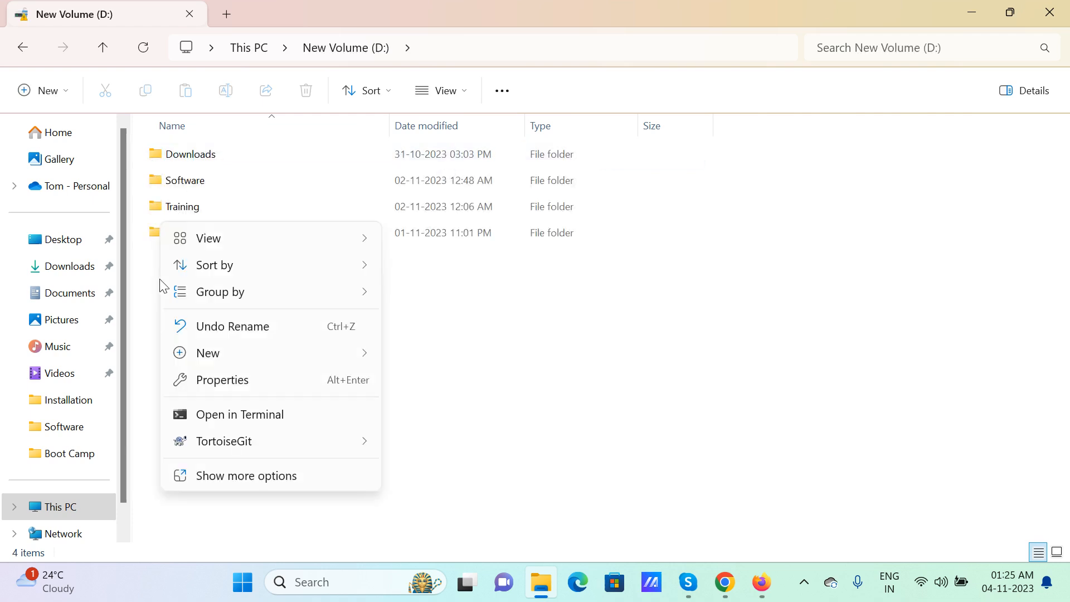
pyautogui.click(21, 49)
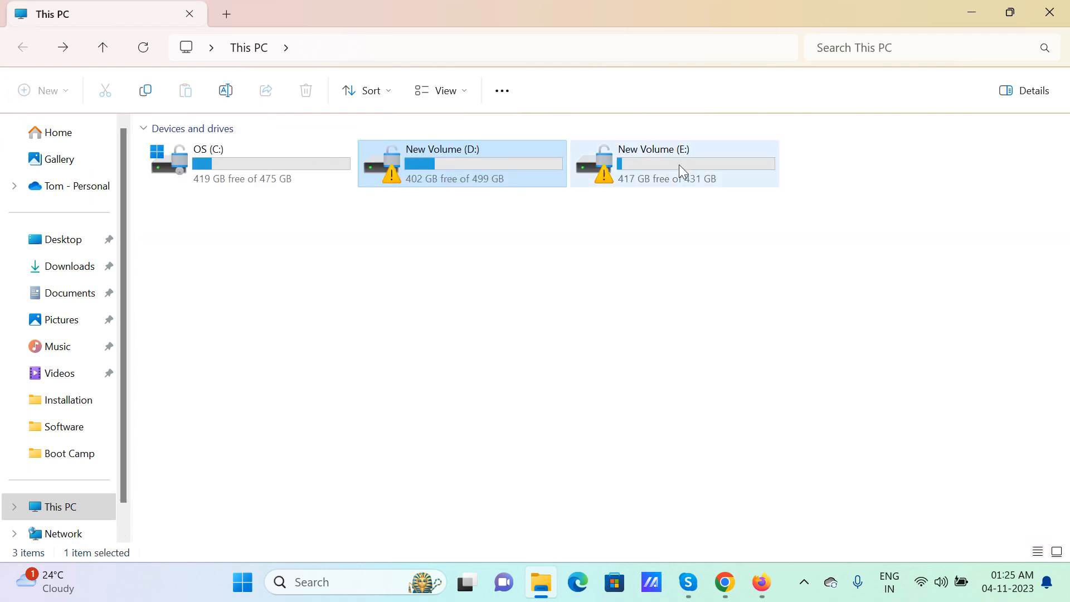
pyautogui.doubleClick(615, 170)
pyautogui.doubleClick(215, 180)
# Open the GIT folder's context menu and expand it with Show more options
pyautogui.rightClick(153, 198)
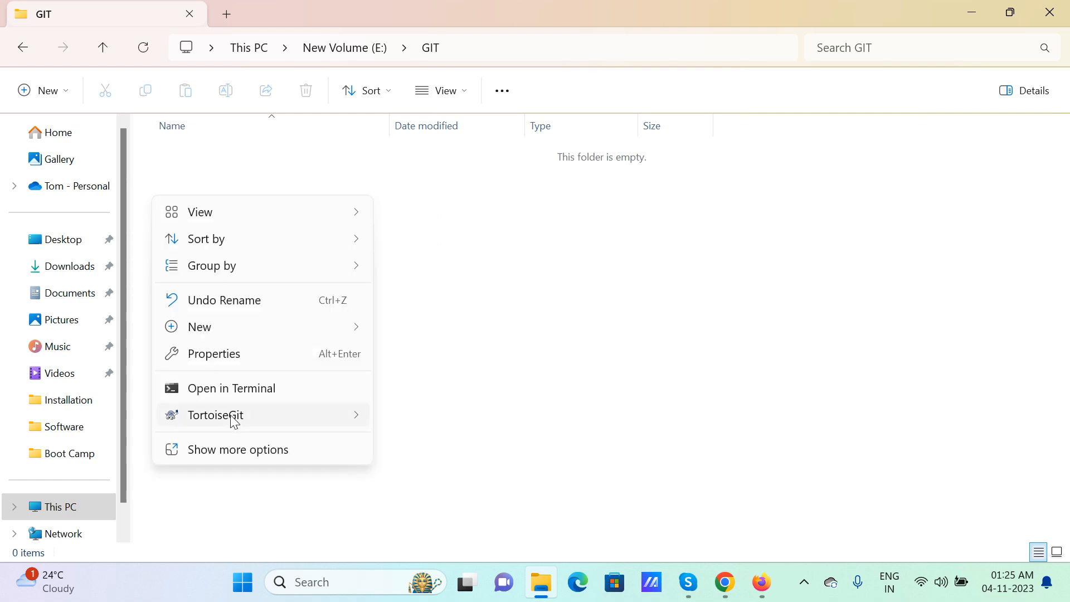
pyautogui.moveTo(261, 333)
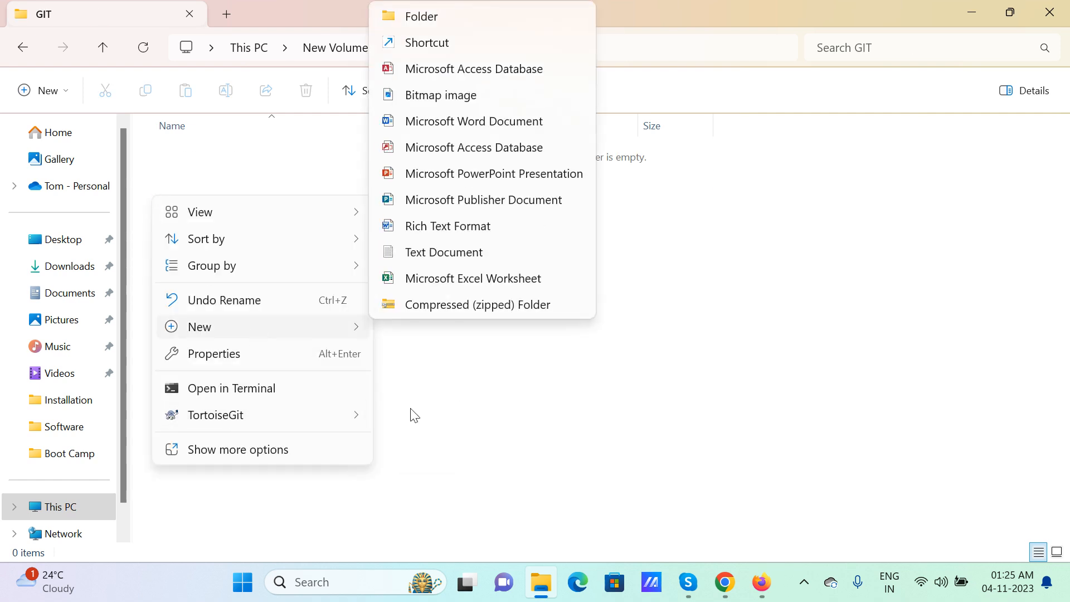
pyautogui.click(531, 428)
pyautogui.rightClick(204, 188)
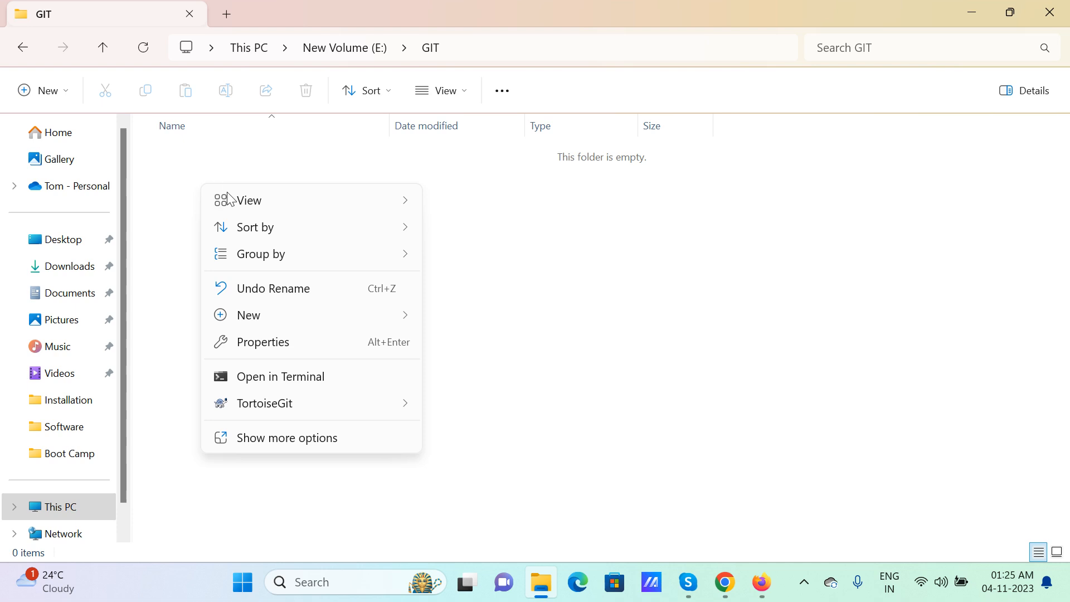
pyautogui.click(275, 440)
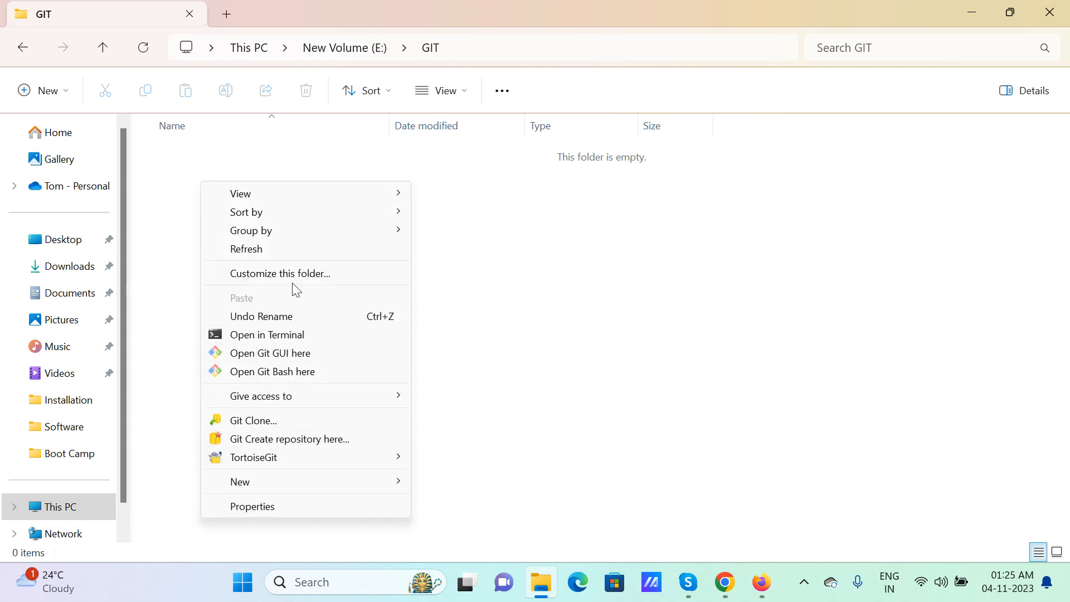
# Choose Git Clone... in E:\GIT, check the Git and TortoiseGit download pages, then return to the clone dialog
pyautogui.click(276, 420)
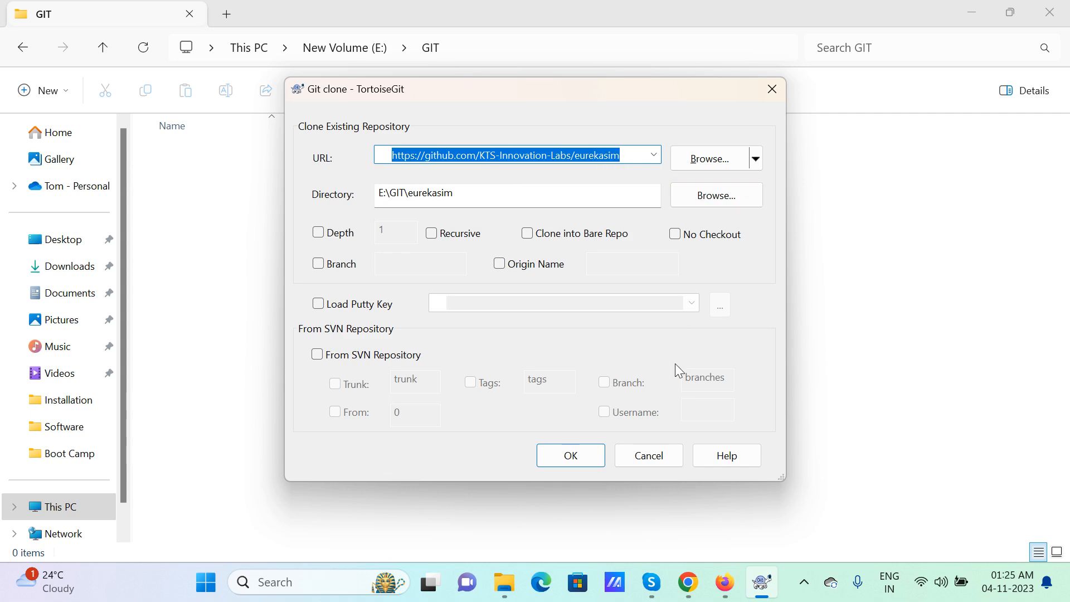
pyautogui.click(724, 582)
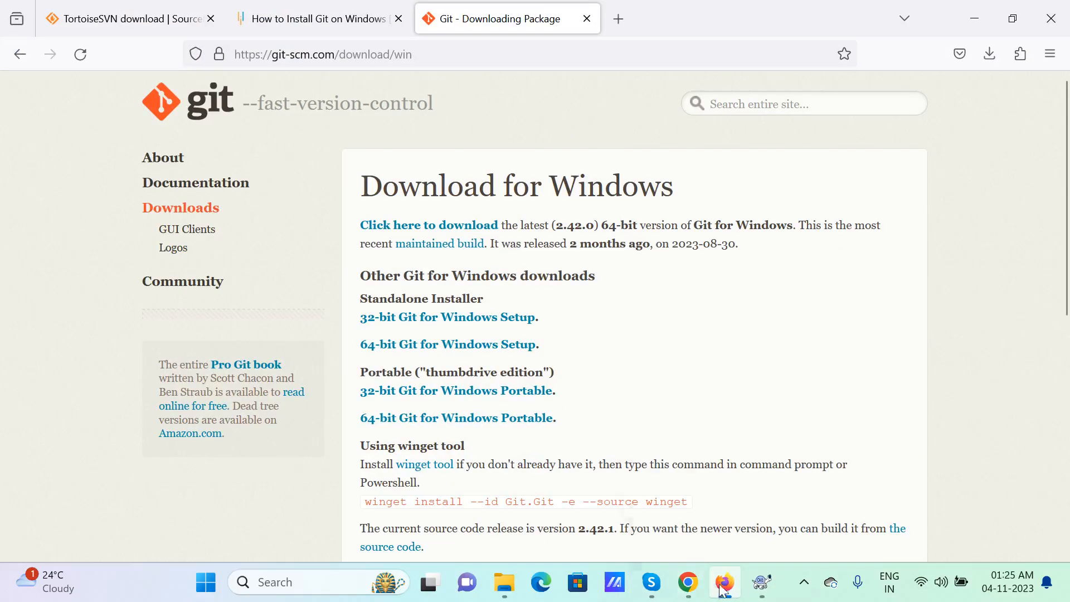
pyautogui.click(690, 585)
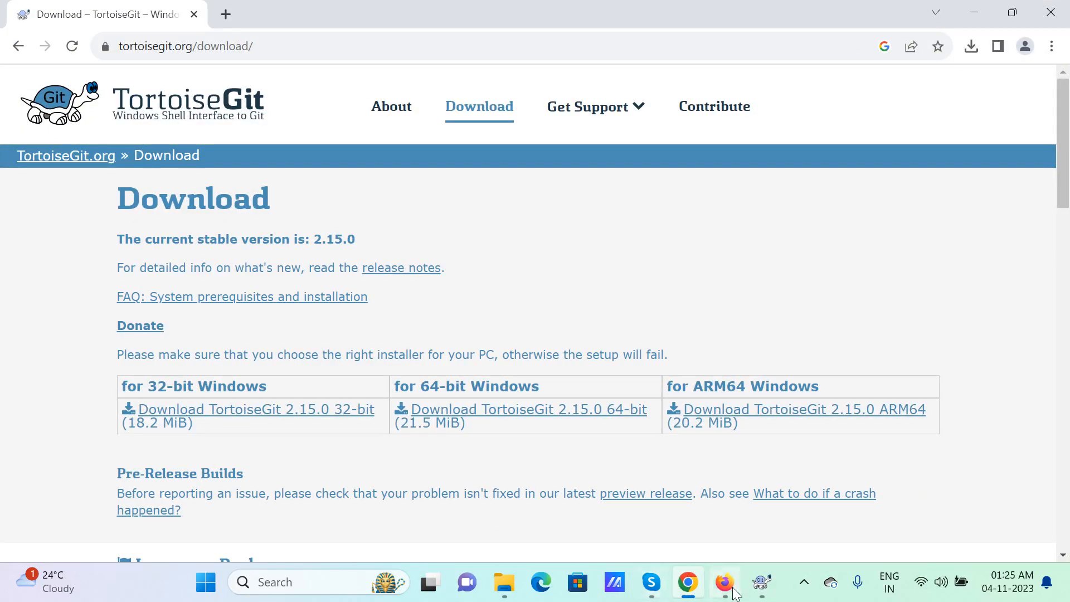
pyautogui.click(730, 586)
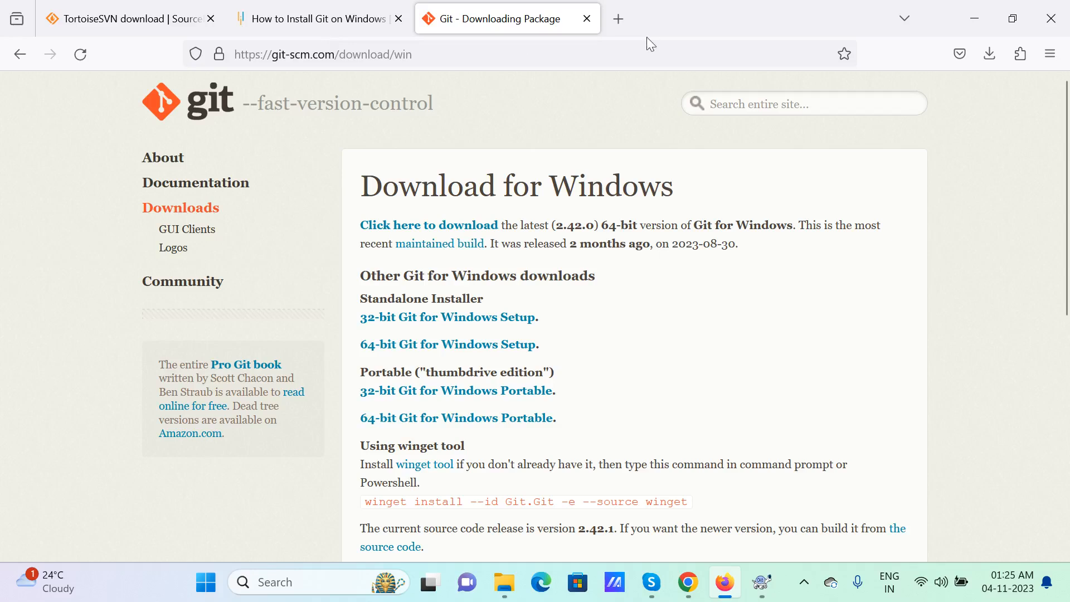
pyautogui.click(689, 584)
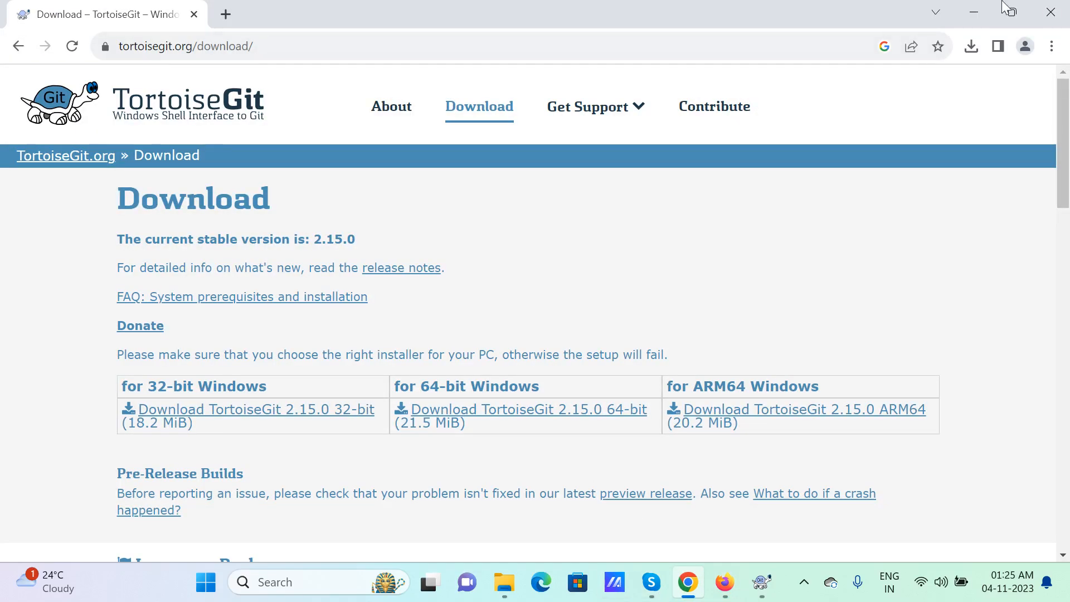
pyautogui.click(973, 7)
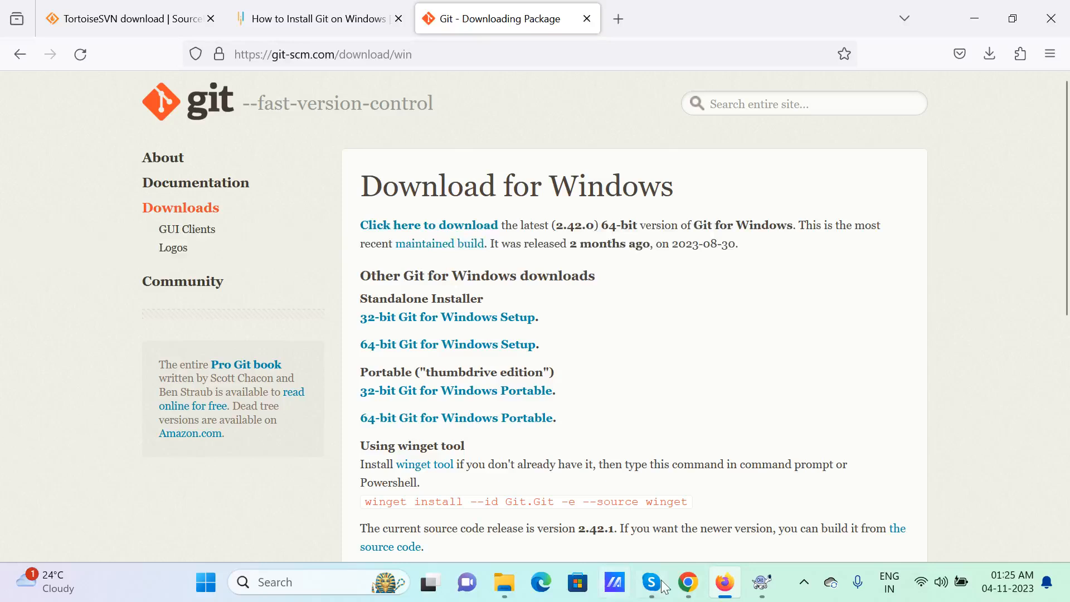
pyautogui.click(762, 582)
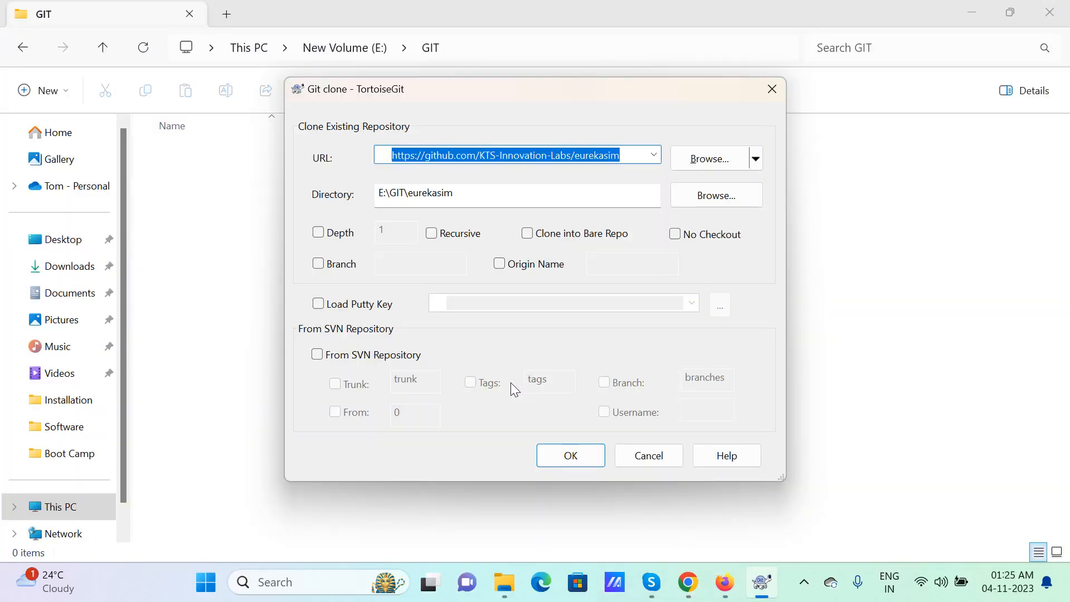
# Start cloning eurekasim, then maximize and minimize the progress window
pyautogui.click(574, 457)
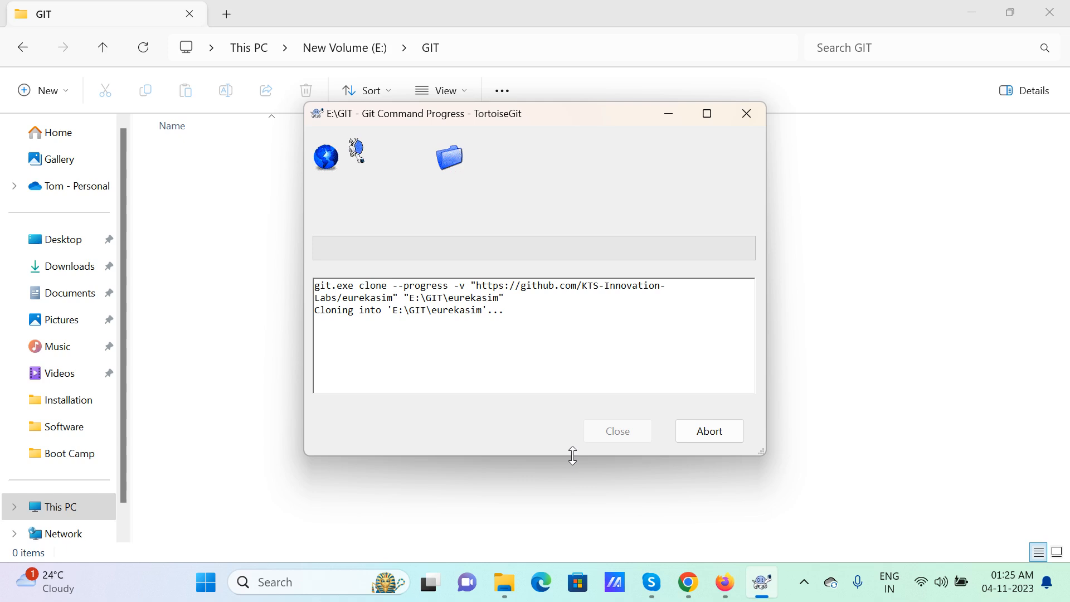
pyautogui.click(707, 114)
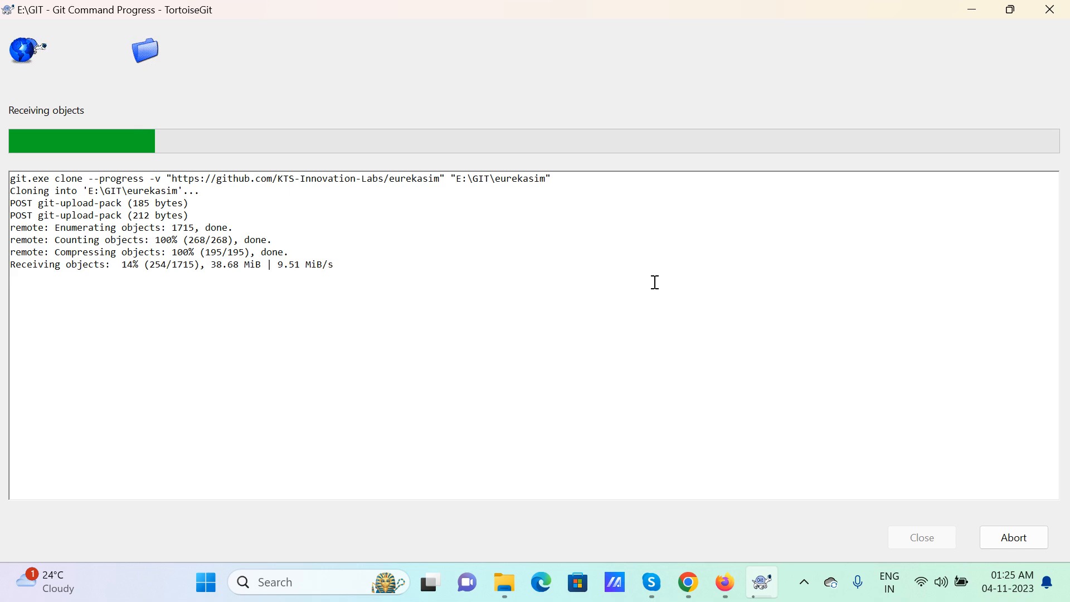
pyautogui.click(972, 9)
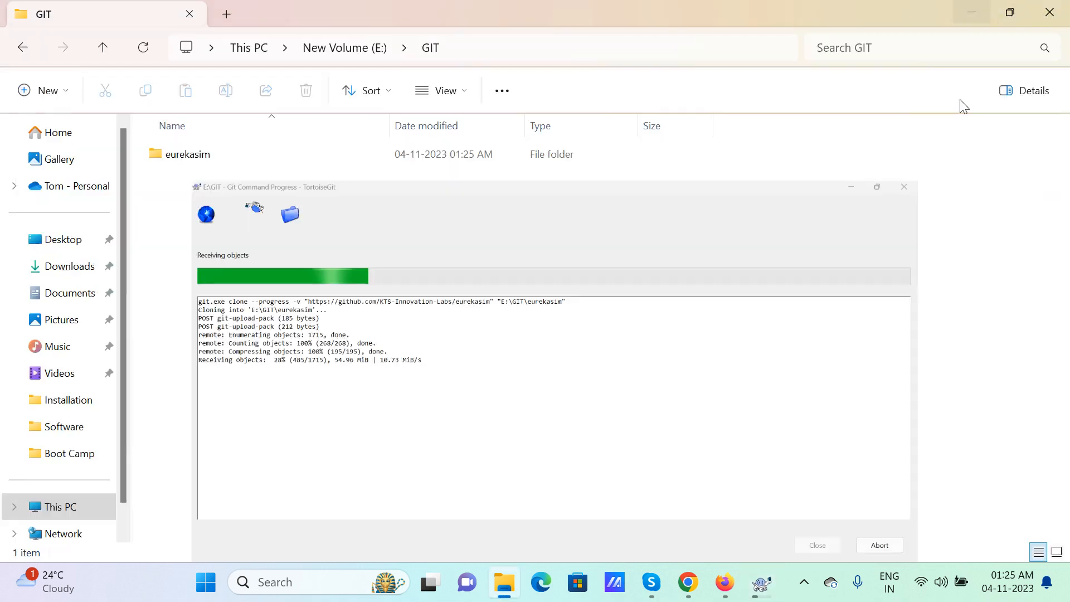
# Open and dismiss the GIT folder's full context menu, then minimize File Explorer
pyautogui.rightClick(429, 228)
pyautogui.click(569, 474)
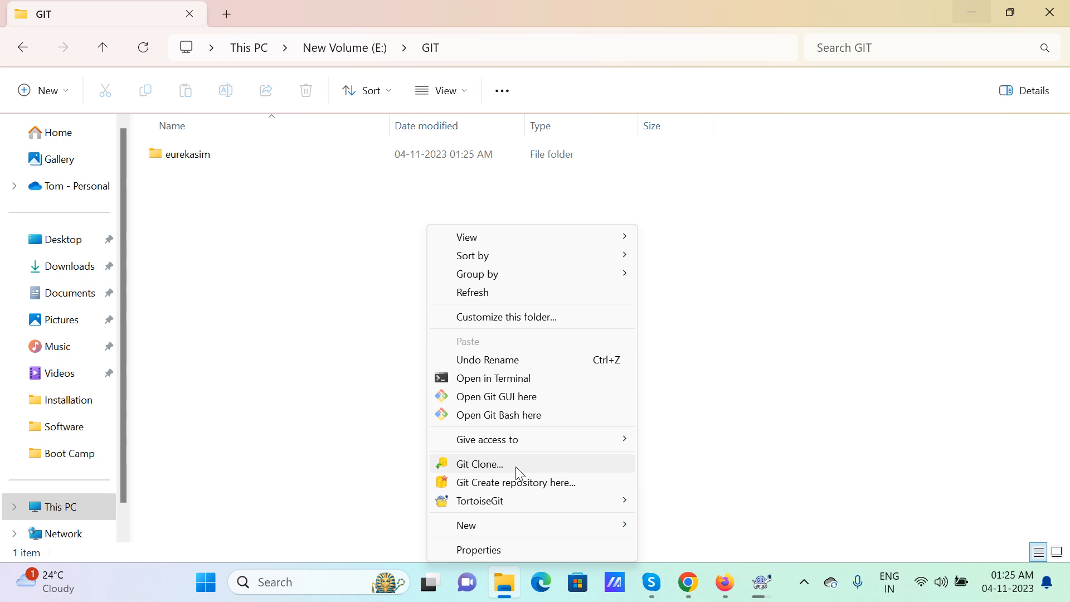
pyautogui.moveTo(498, 504)
pyautogui.click(854, 319)
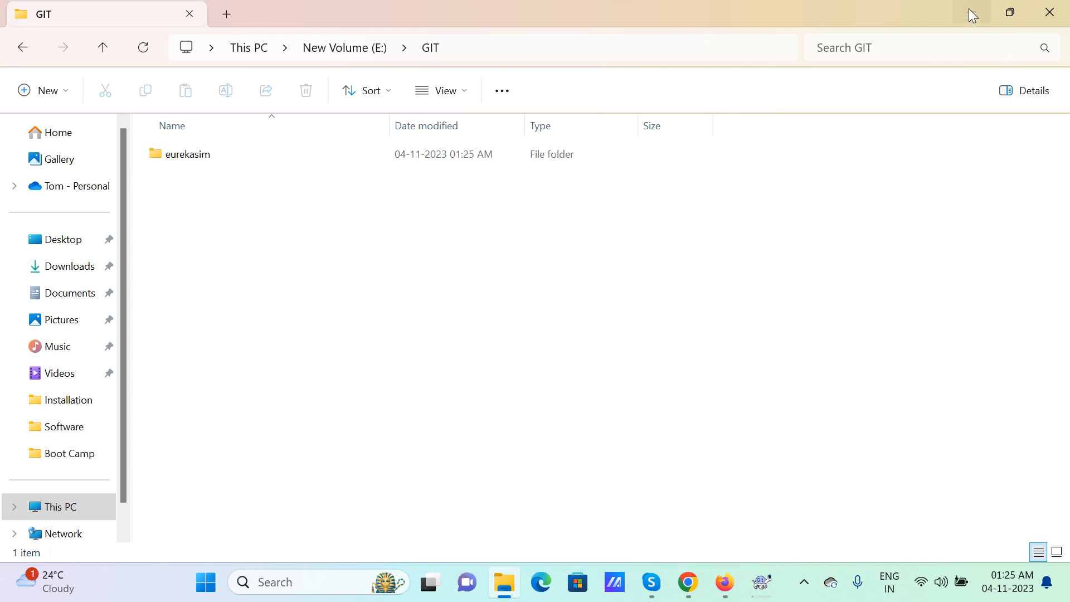
pyautogui.click(972, 12)
# Close the clone progress window after it reports Success, then bring back the GIT folder
pyautogui.click(751, 577)
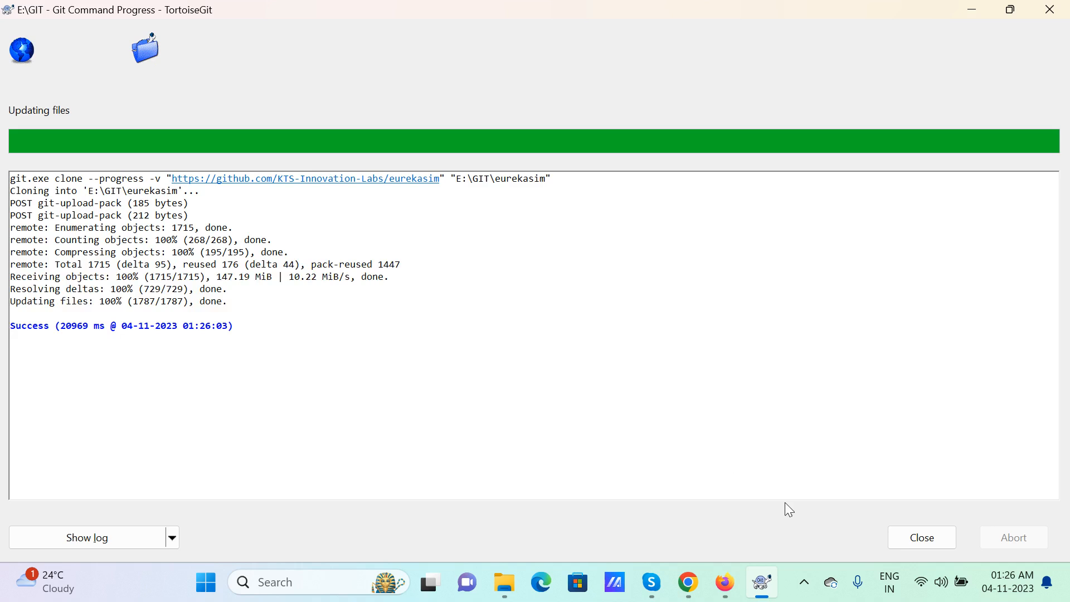
pyautogui.click(921, 537)
pyautogui.click(549, 590)
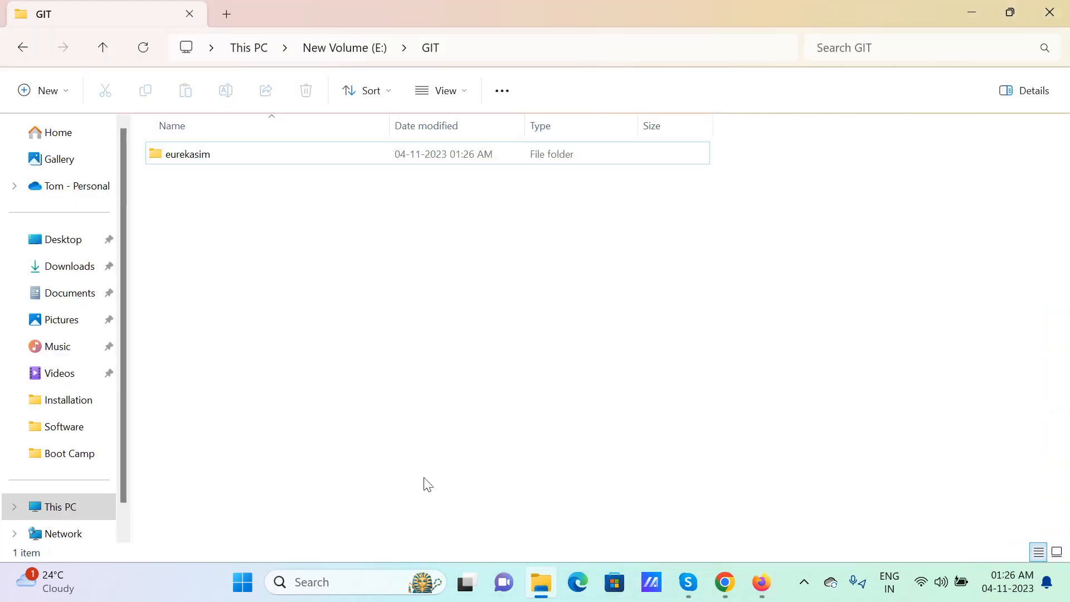
# Open E:\GIT\eurekasim to show Docs, Libraries, Plugins, SDK, Setup and README.md
pyautogui.doubleClick(186, 155)
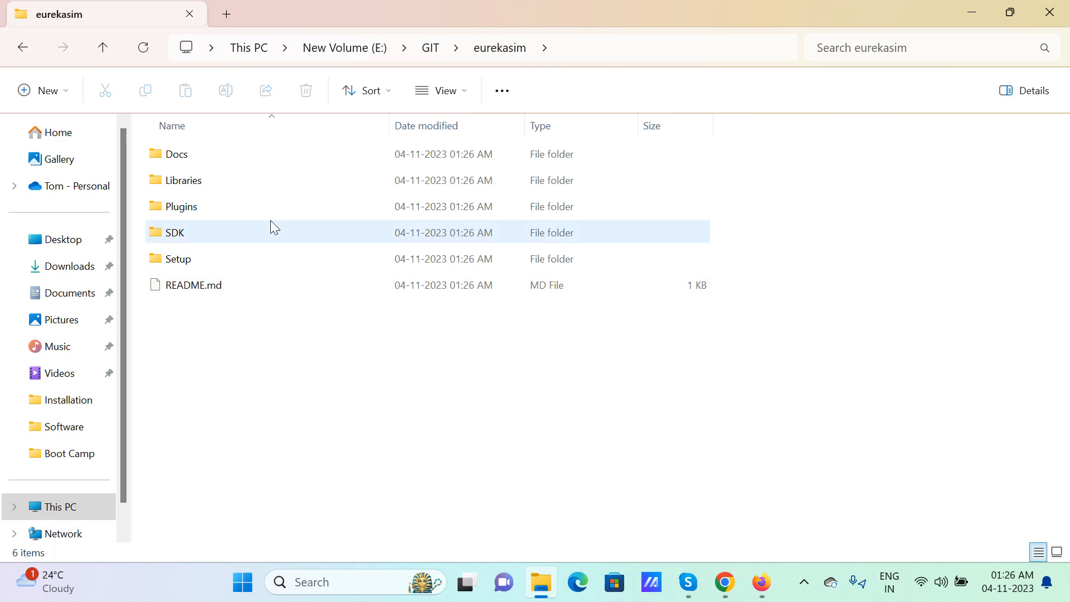
pyautogui.click(23, 48)
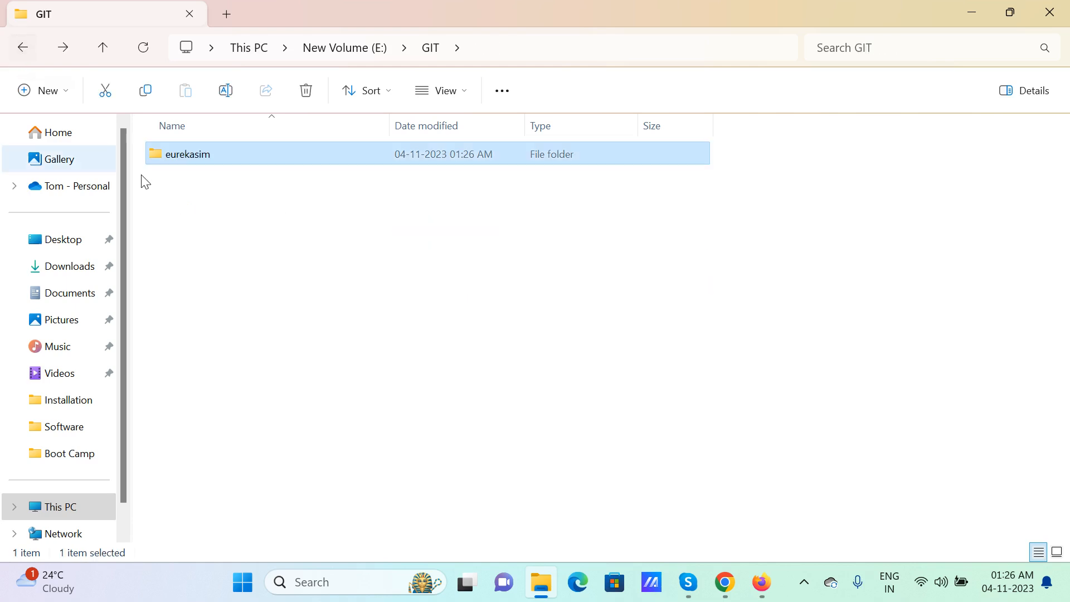
pyautogui.doubleClick(164, 159)
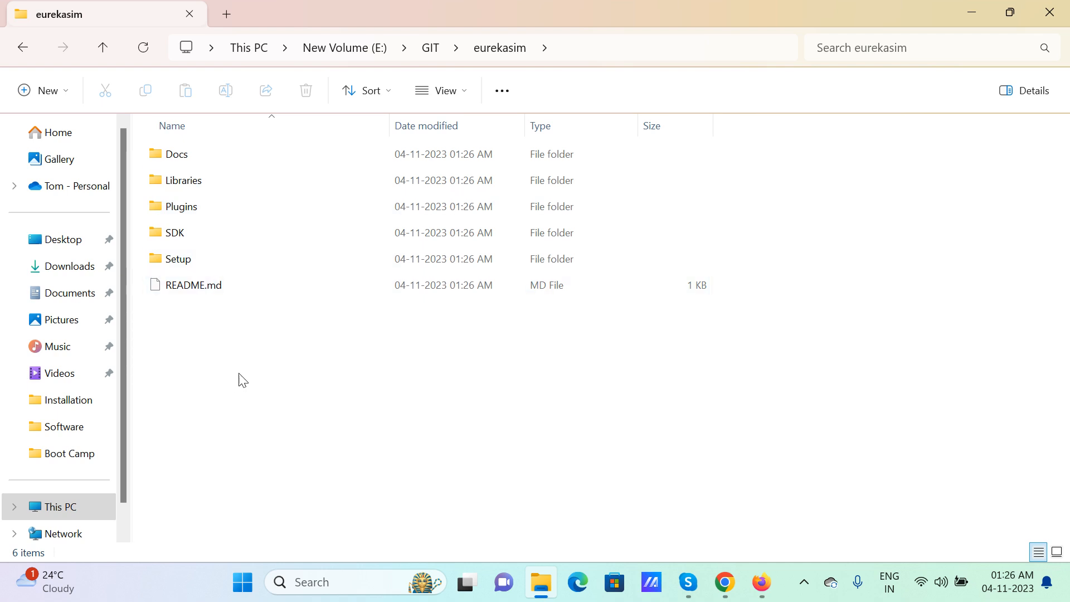
pyautogui.click(804, 581)
pyautogui.click(777, 505)
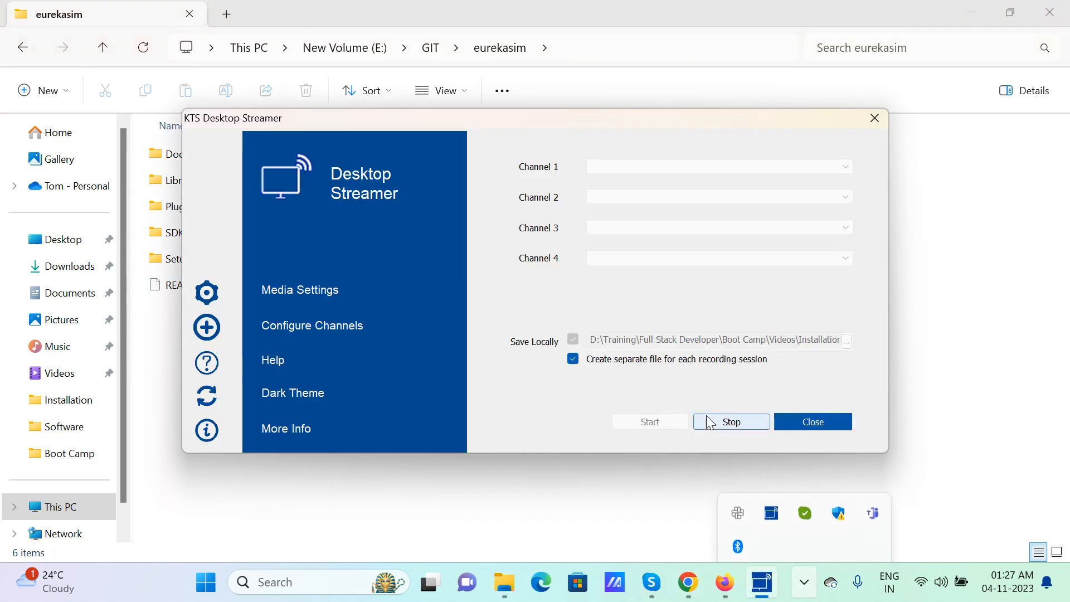